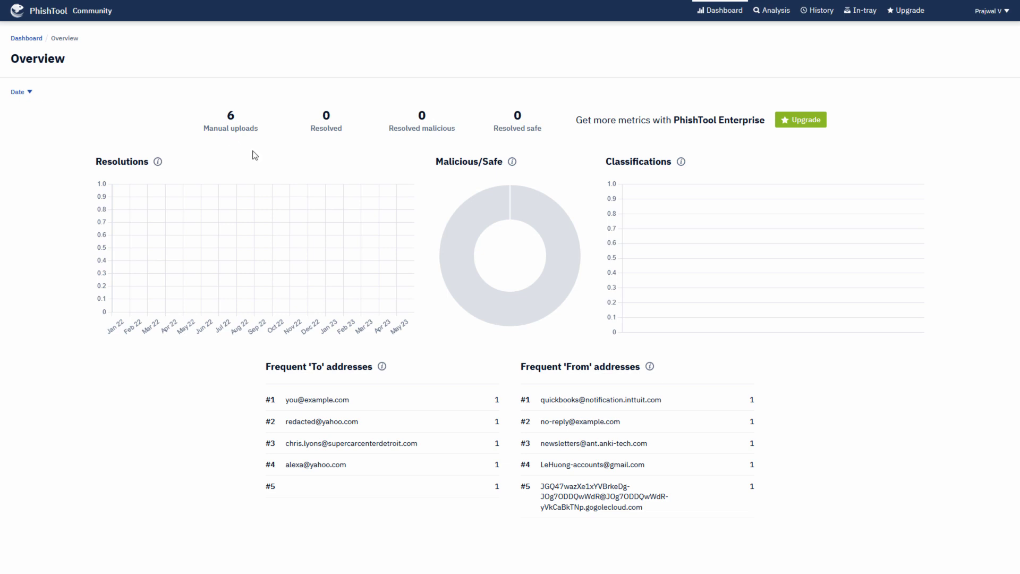
{"action": "left_click", "coordinate": [759, 12]}
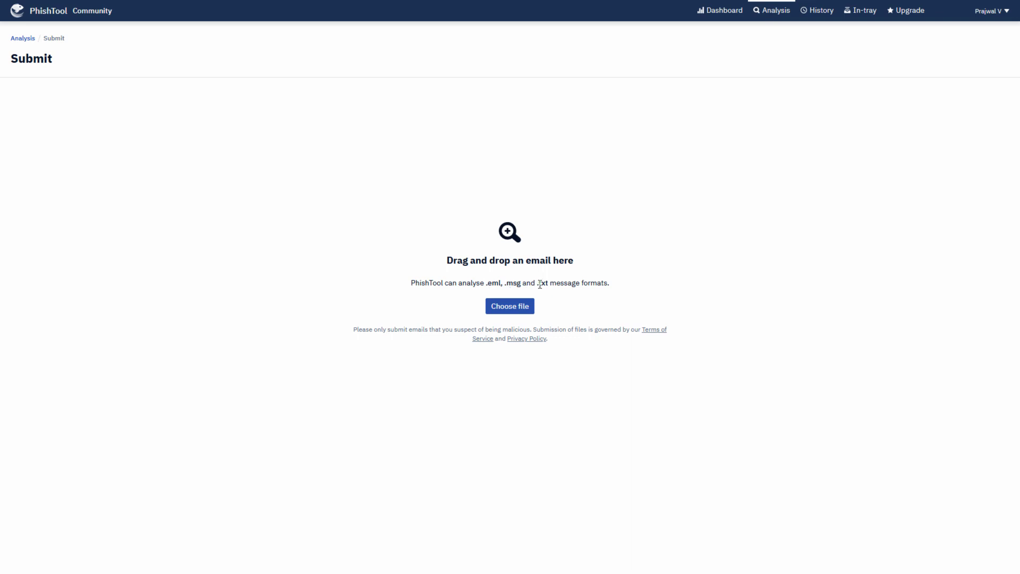
{"action": "left_click", "coordinate": [810, 10]}
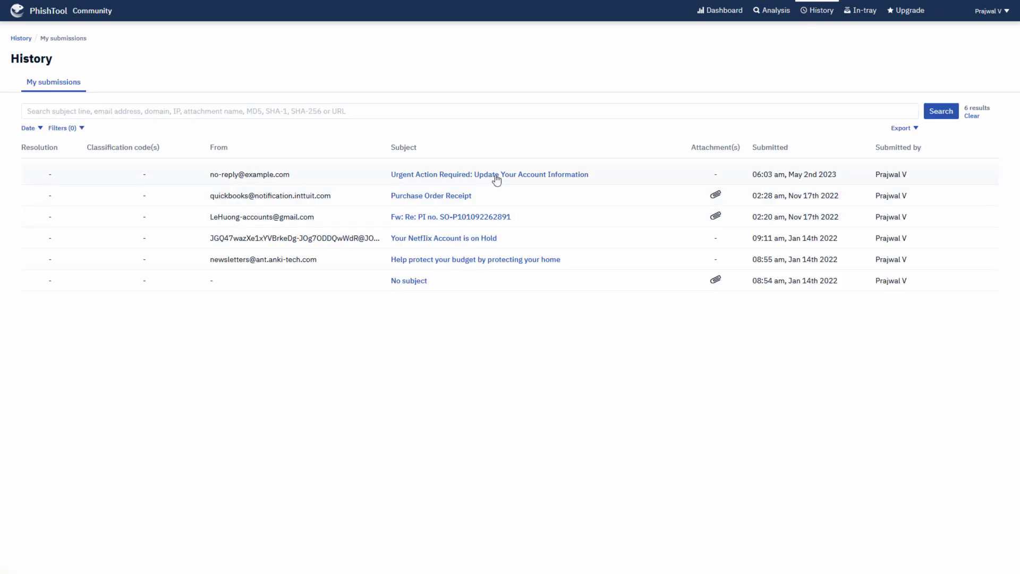
{"action": "key", "text": "F11"}
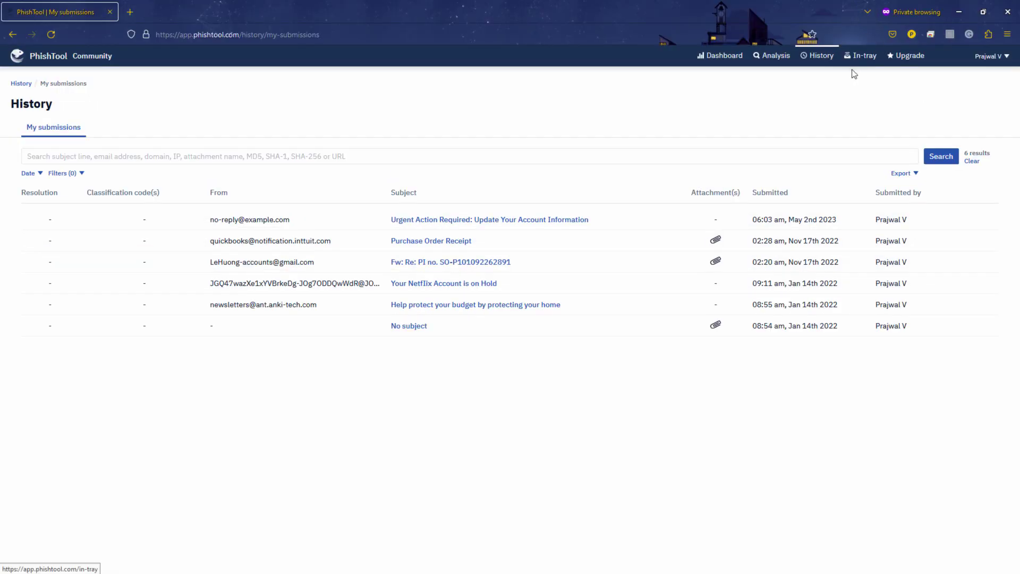
{"action": "left_click", "coordinate": [857, 20]}
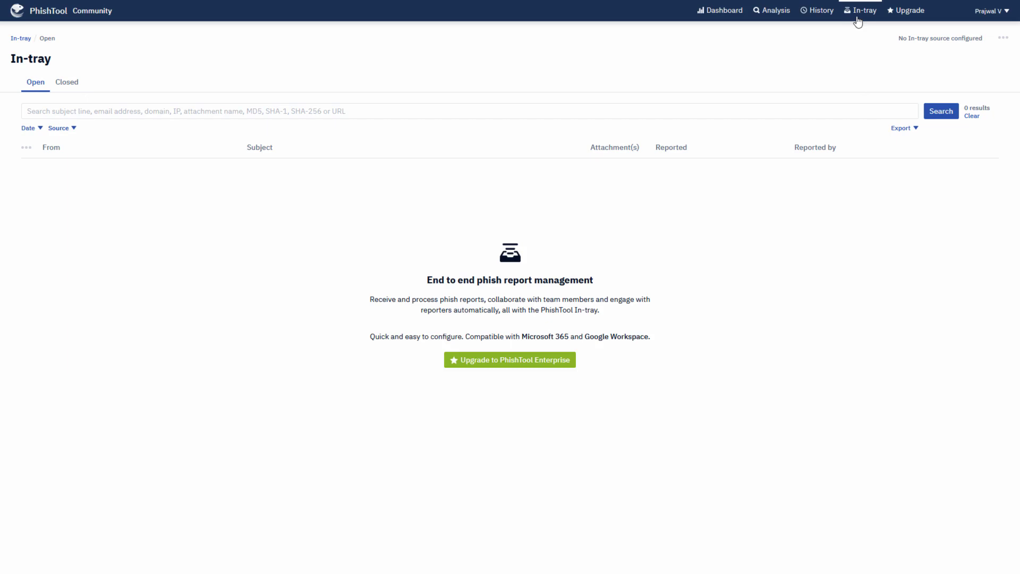
{"action": "left_click", "coordinate": [772, 11]}
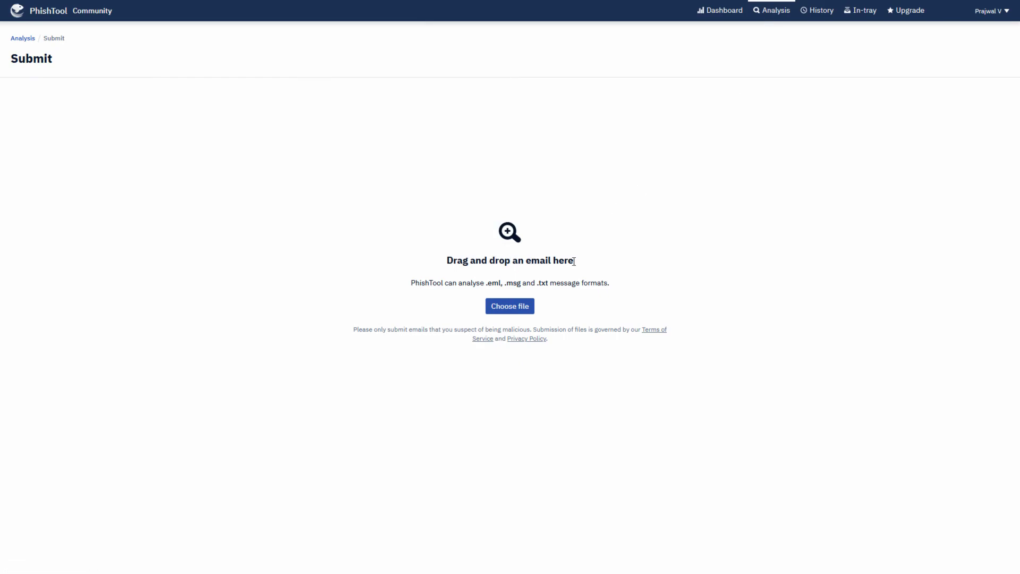
Step: Upload the suspicious .eml file 'Urgent Action Required: Update Your Account Information' onto the Submit page
{"action": "left_click", "coordinate": [509, 308]}
{"action": "left_click_drag", "start_coordinate": [445, 215], "coordinate": [499, 260]}
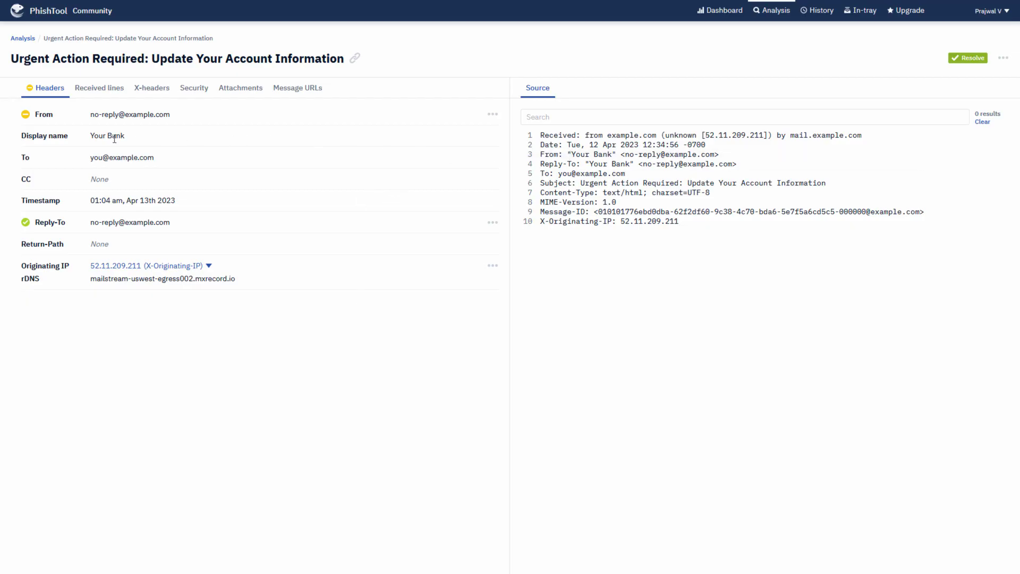
Step: Select the ten raw header lines in the email source, then clear the selection
{"action": "left_click", "coordinate": [542, 134]}
{"action": "left_click_drag", "start_coordinate": [541, 135], "coordinate": [683, 220]}
{"action": "left_click", "coordinate": [599, 270]}
Step: Review the Received lines, X-headers, Security, Attachments and Message URLs tabs, returning to the main headers
{"action": "left_click", "coordinate": [92, 90]}
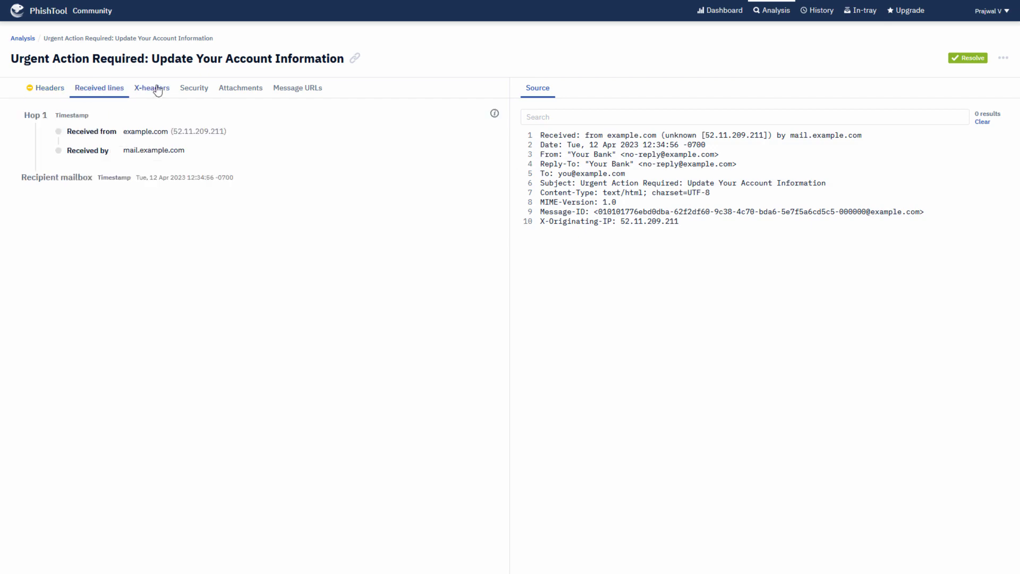
{"action": "left_click", "coordinate": [155, 89]}
{"action": "left_click", "coordinate": [189, 90]}
{"action": "left_click", "coordinate": [236, 91]}
{"action": "left_click", "coordinate": [297, 88]}
{"action": "left_click", "coordinate": [59, 91]}
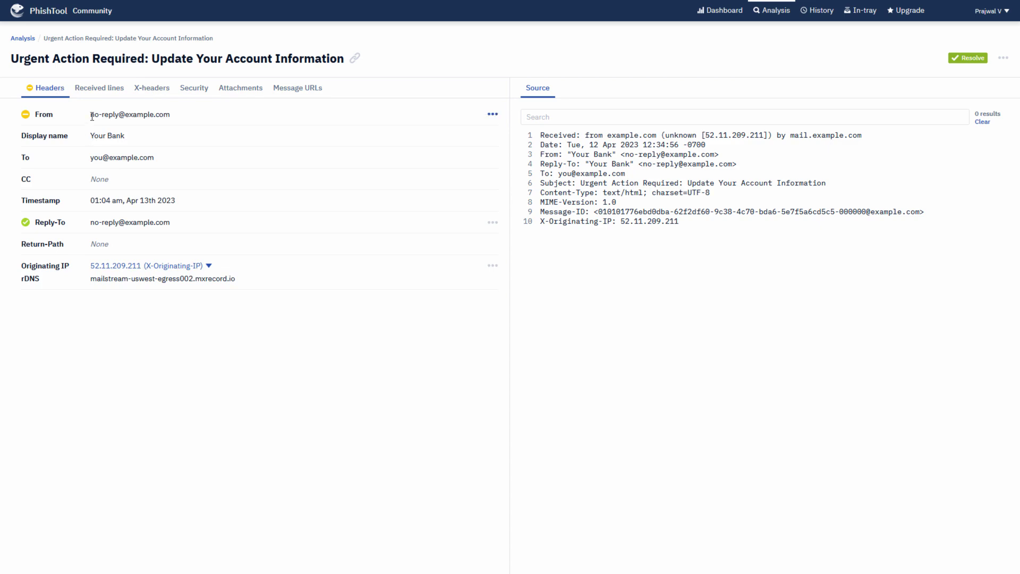
Step: Highlight the sender's From address, recipient address, timestamp and Reply-To address
{"action": "left_click_drag", "start_coordinate": [91, 115], "coordinate": [170, 115]}
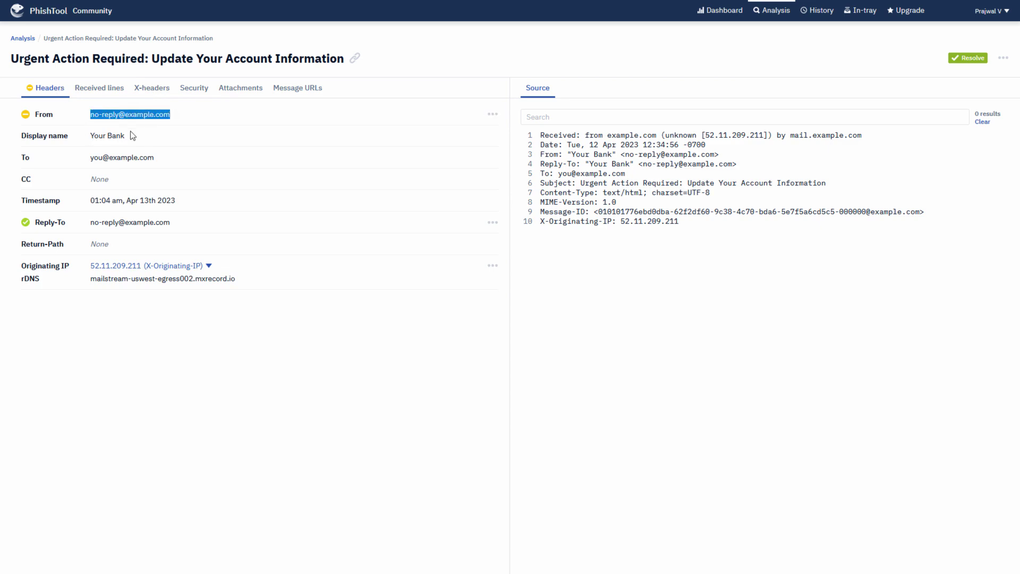
{"action": "left_click_drag", "start_coordinate": [90, 158], "coordinate": [154, 158]}
{"action": "left_click_drag", "start_coordinate": [91, 201], "coordinate": [182, 201]}
{"action": "left_click_drag", "start_coordinate": [92, 222], "coordinate": [171, 223]}
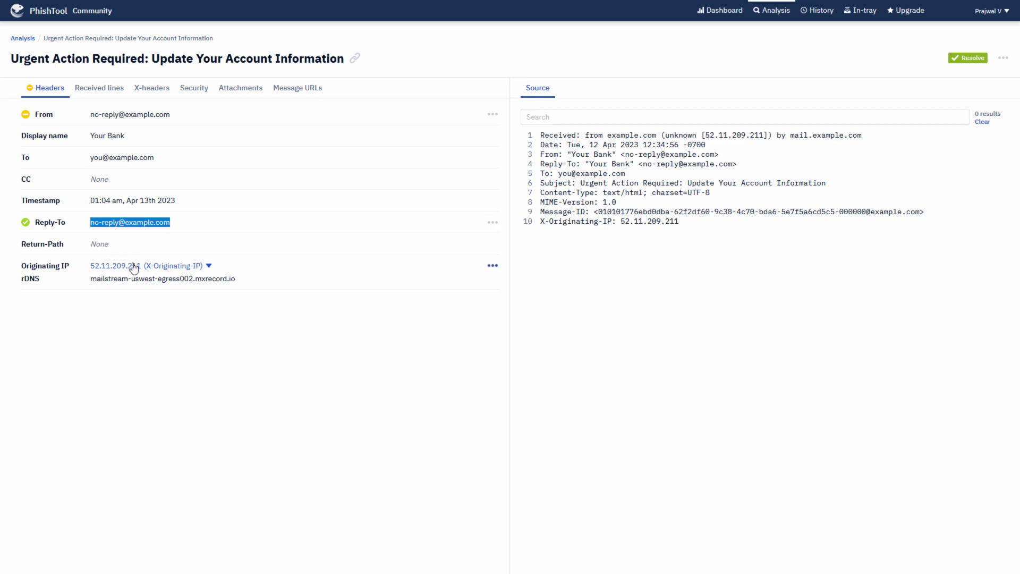
Step: Check the x-originating-ip header and highlight the reverse DNS hostname
{"action": "left_click", "coordinate": [143, 89]}
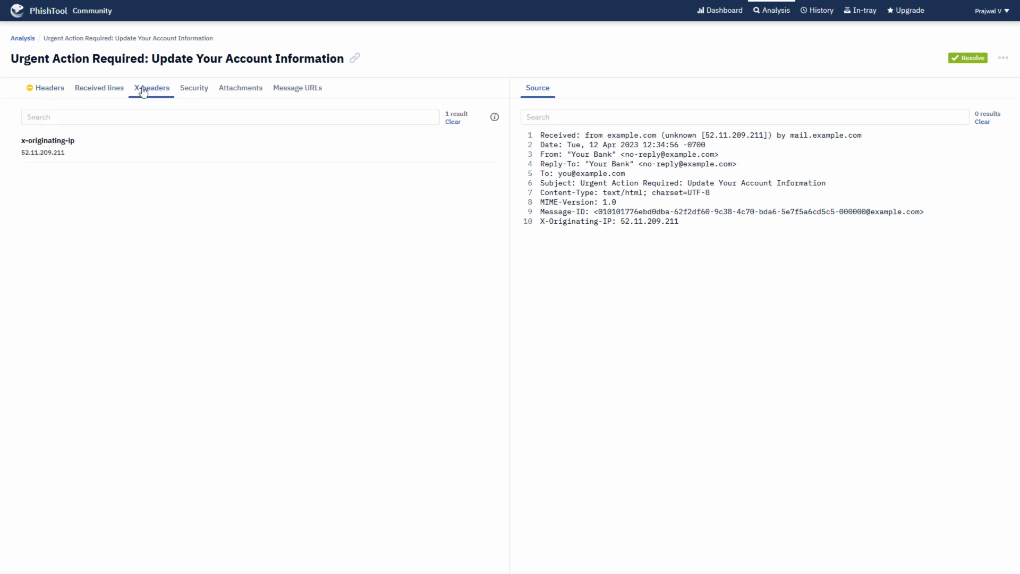
{"action": "left_click", "coordinate": [59, 95]}
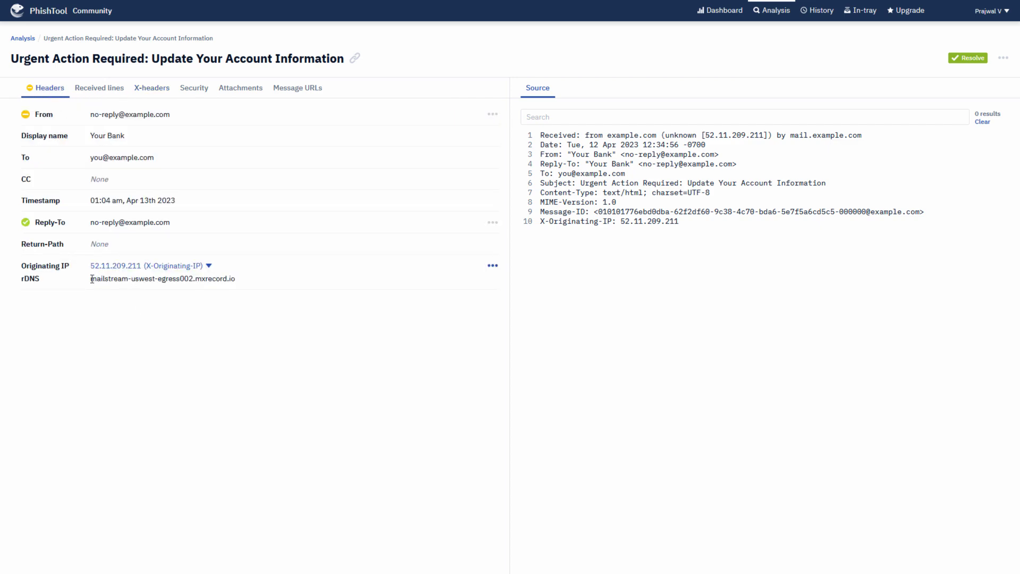
{"action": "left_click_drag", "start_coordinate": [92, 279], "coordinate": [237, 280]}
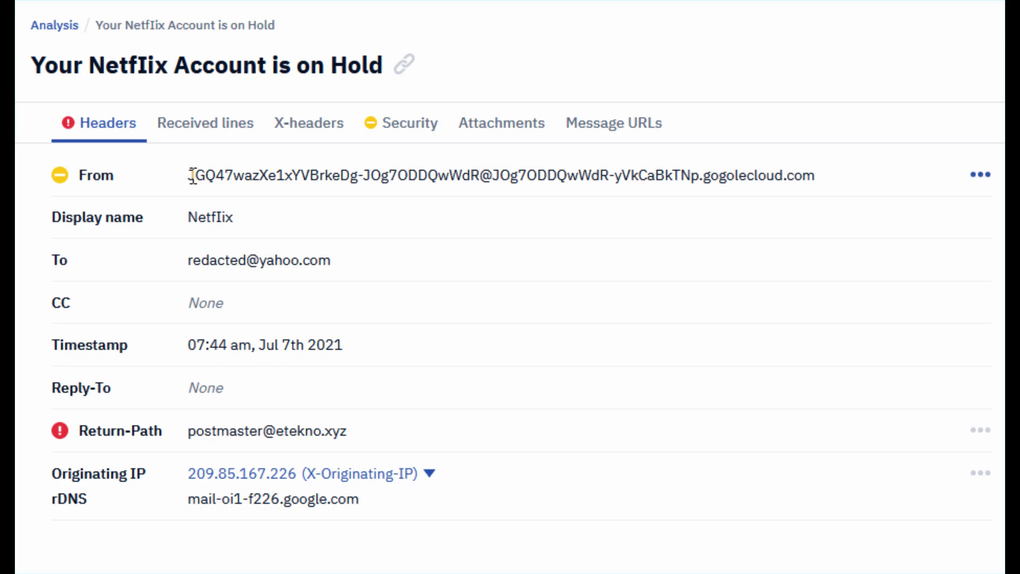
{"action": "left_click_drag", "start_coordinate": [193, 175], "coordinate": [485, 176]}
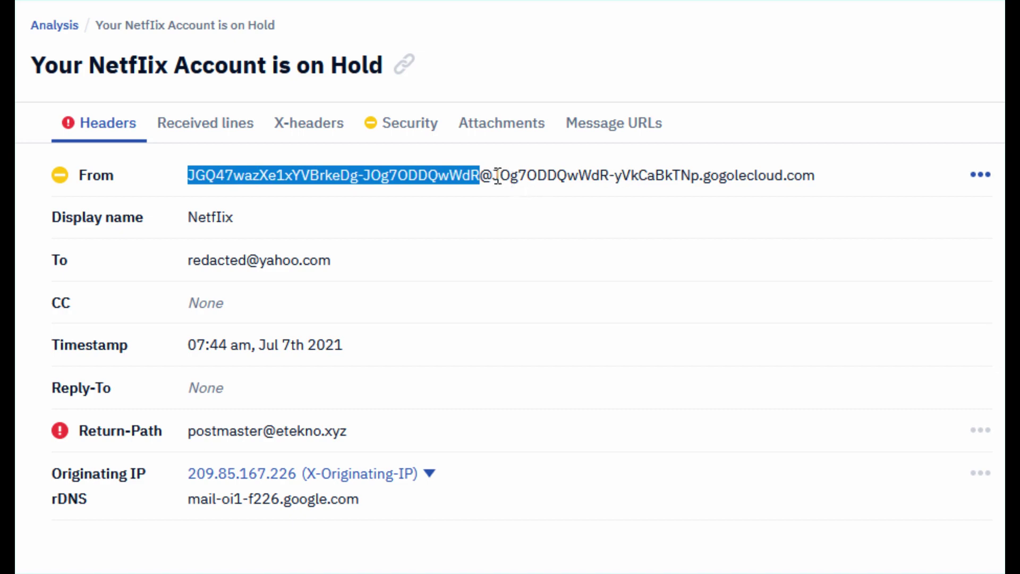
{"action": "left_click_drag", "start_coordinate": [492, 176], "coordinate": [812, 177]}
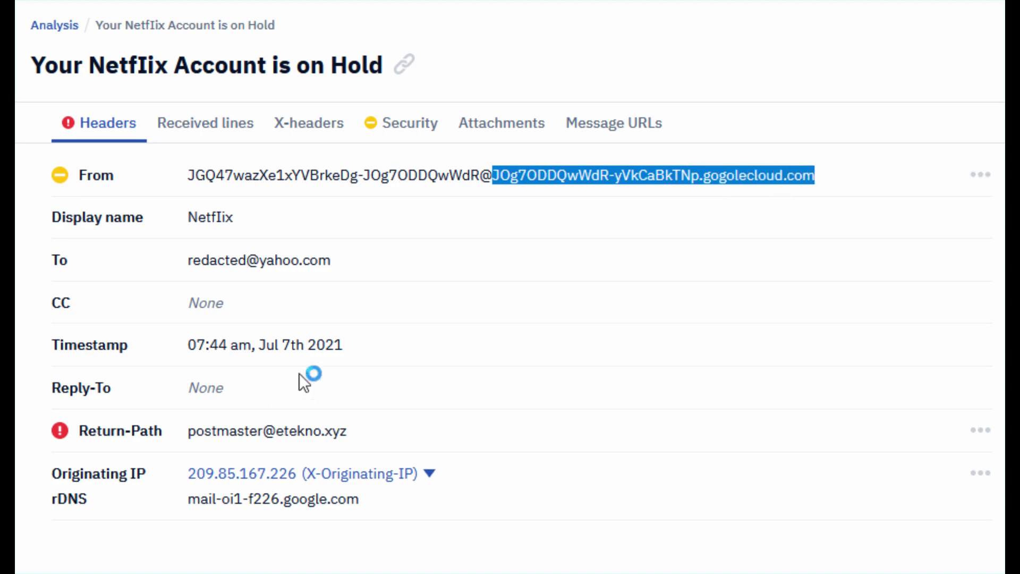
{"action": "double_click", "coordinate": [225, 217]}
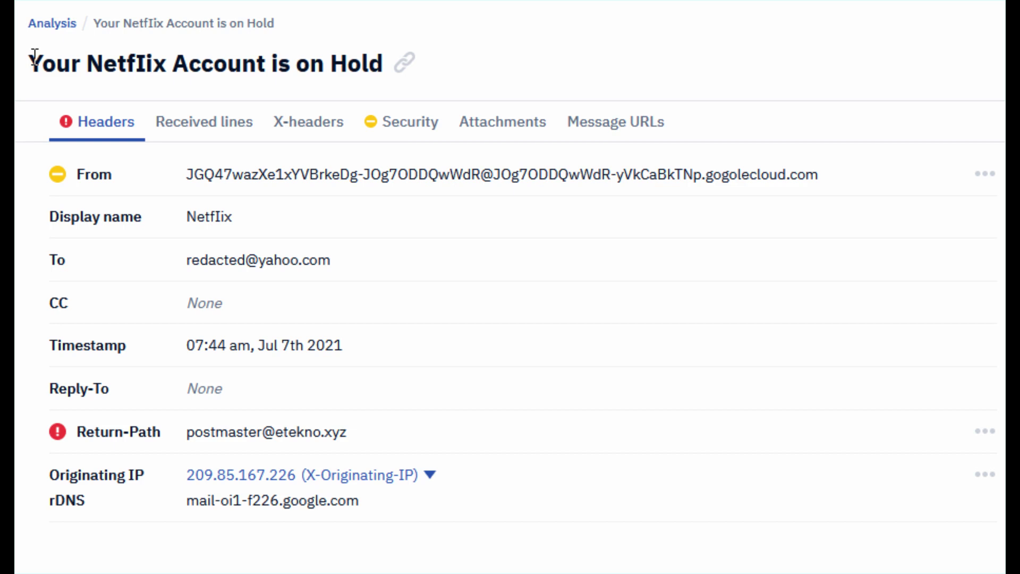
{"action": "left_click_drag", "start_coordinate": [34, 57], "coordinate": [386, 66]}
{"action": "left_click", "coordinate": [597, 18]}
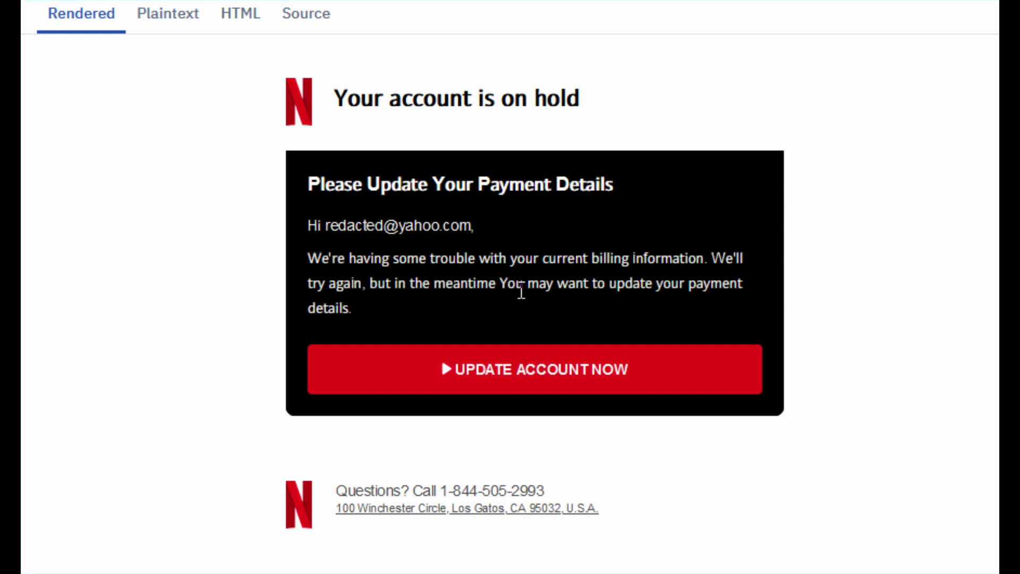
{"action": "left_click_drag", "start_coordinate": [500, 286], "coordinate": [524, 287]}
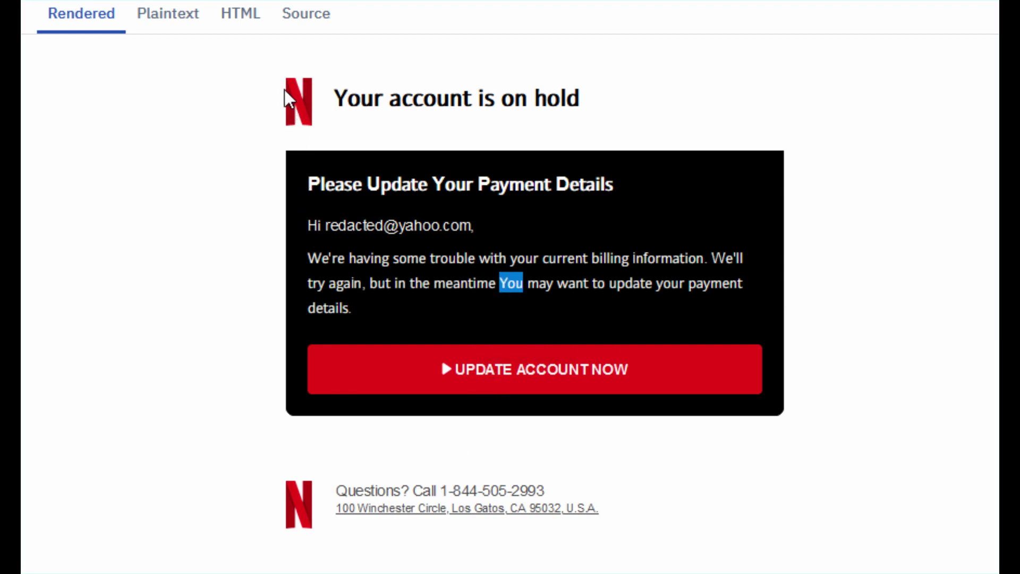
{"action": "mouse_move", "coordinate": [296, 117]}
{"action": "left_click", "coordinate": [208, 94]}
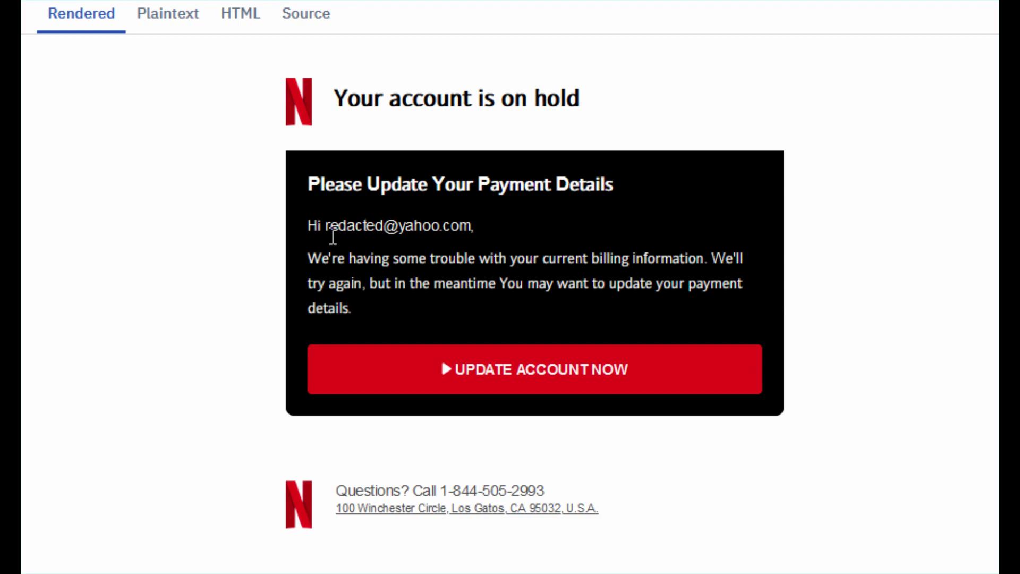
{"action": "left_click_drag", "start_coordinate": [309, 183], "coordinate": [617, 185]}
{"action": "left_click", "coordinate": [554, 216]}
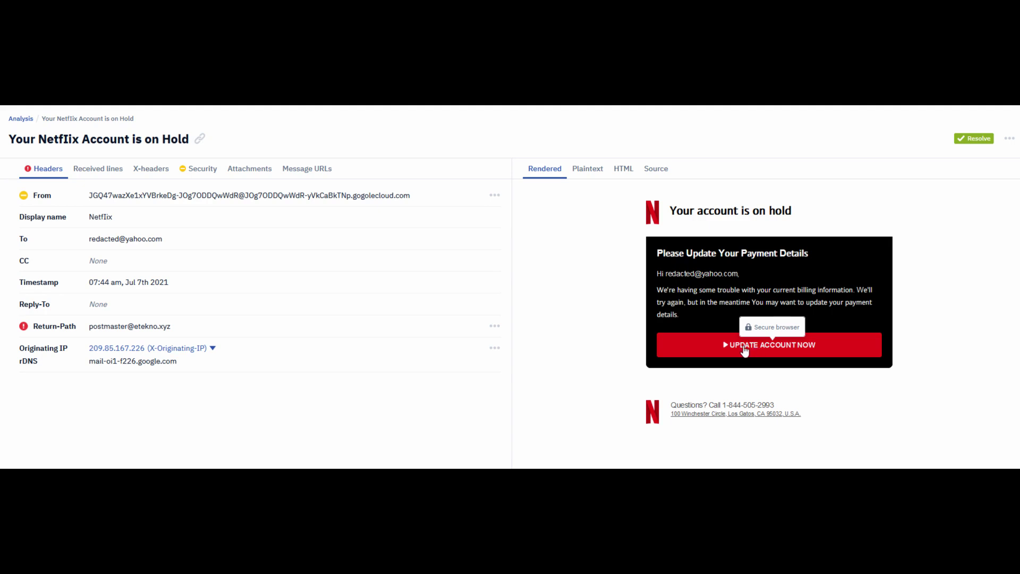
Step: List the Netflix email's URLs, showing the t.co domain flagged 3/90 on VirusTotal
{"action": "left_click", "coordinate": [302, 176]}
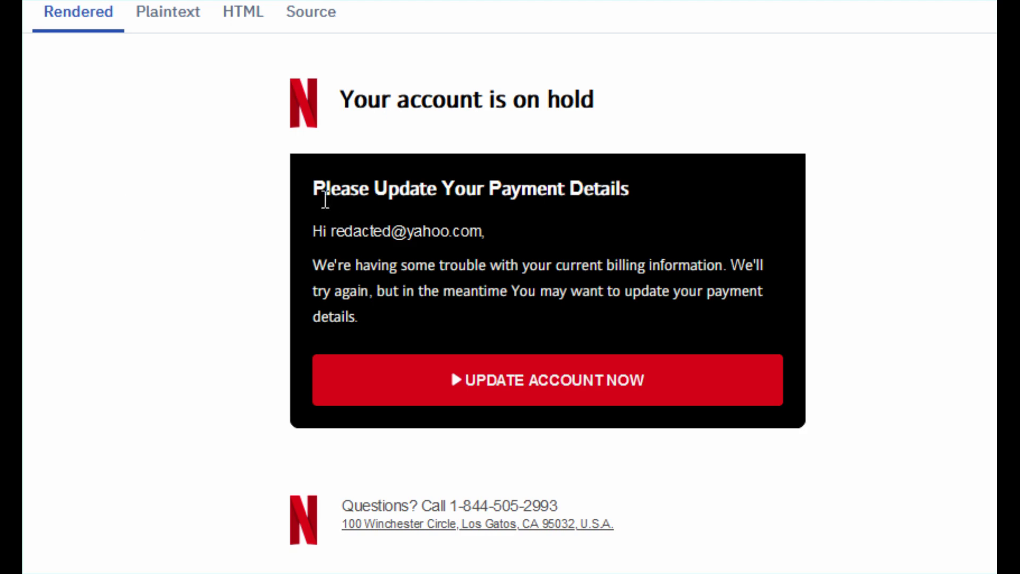
{"action": "left_click_drag", "start_coordinate": [314, 194], "coordinate": [634, 199]}
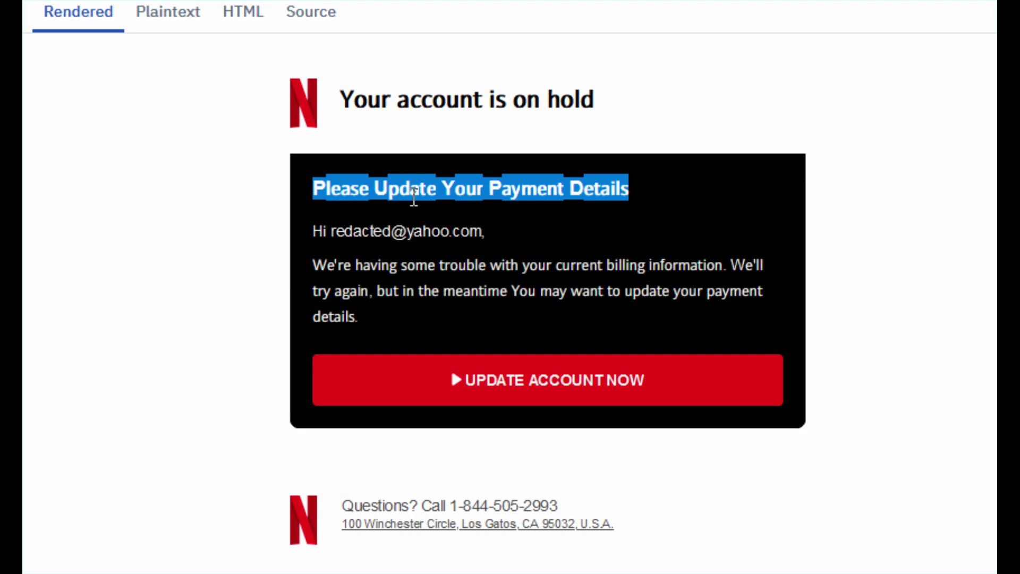
{"action": "left_click", "coordinate": [386, 328]}
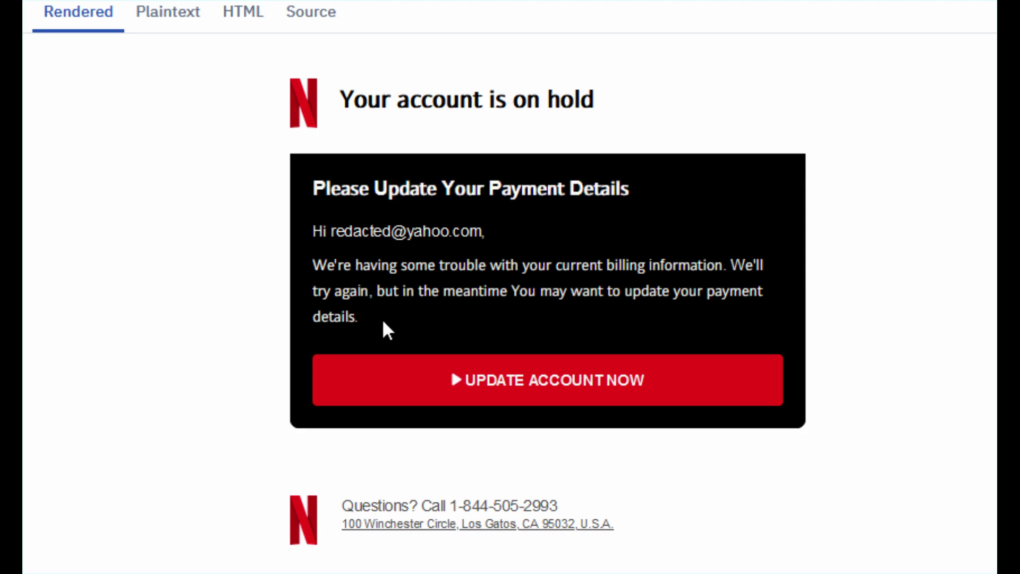